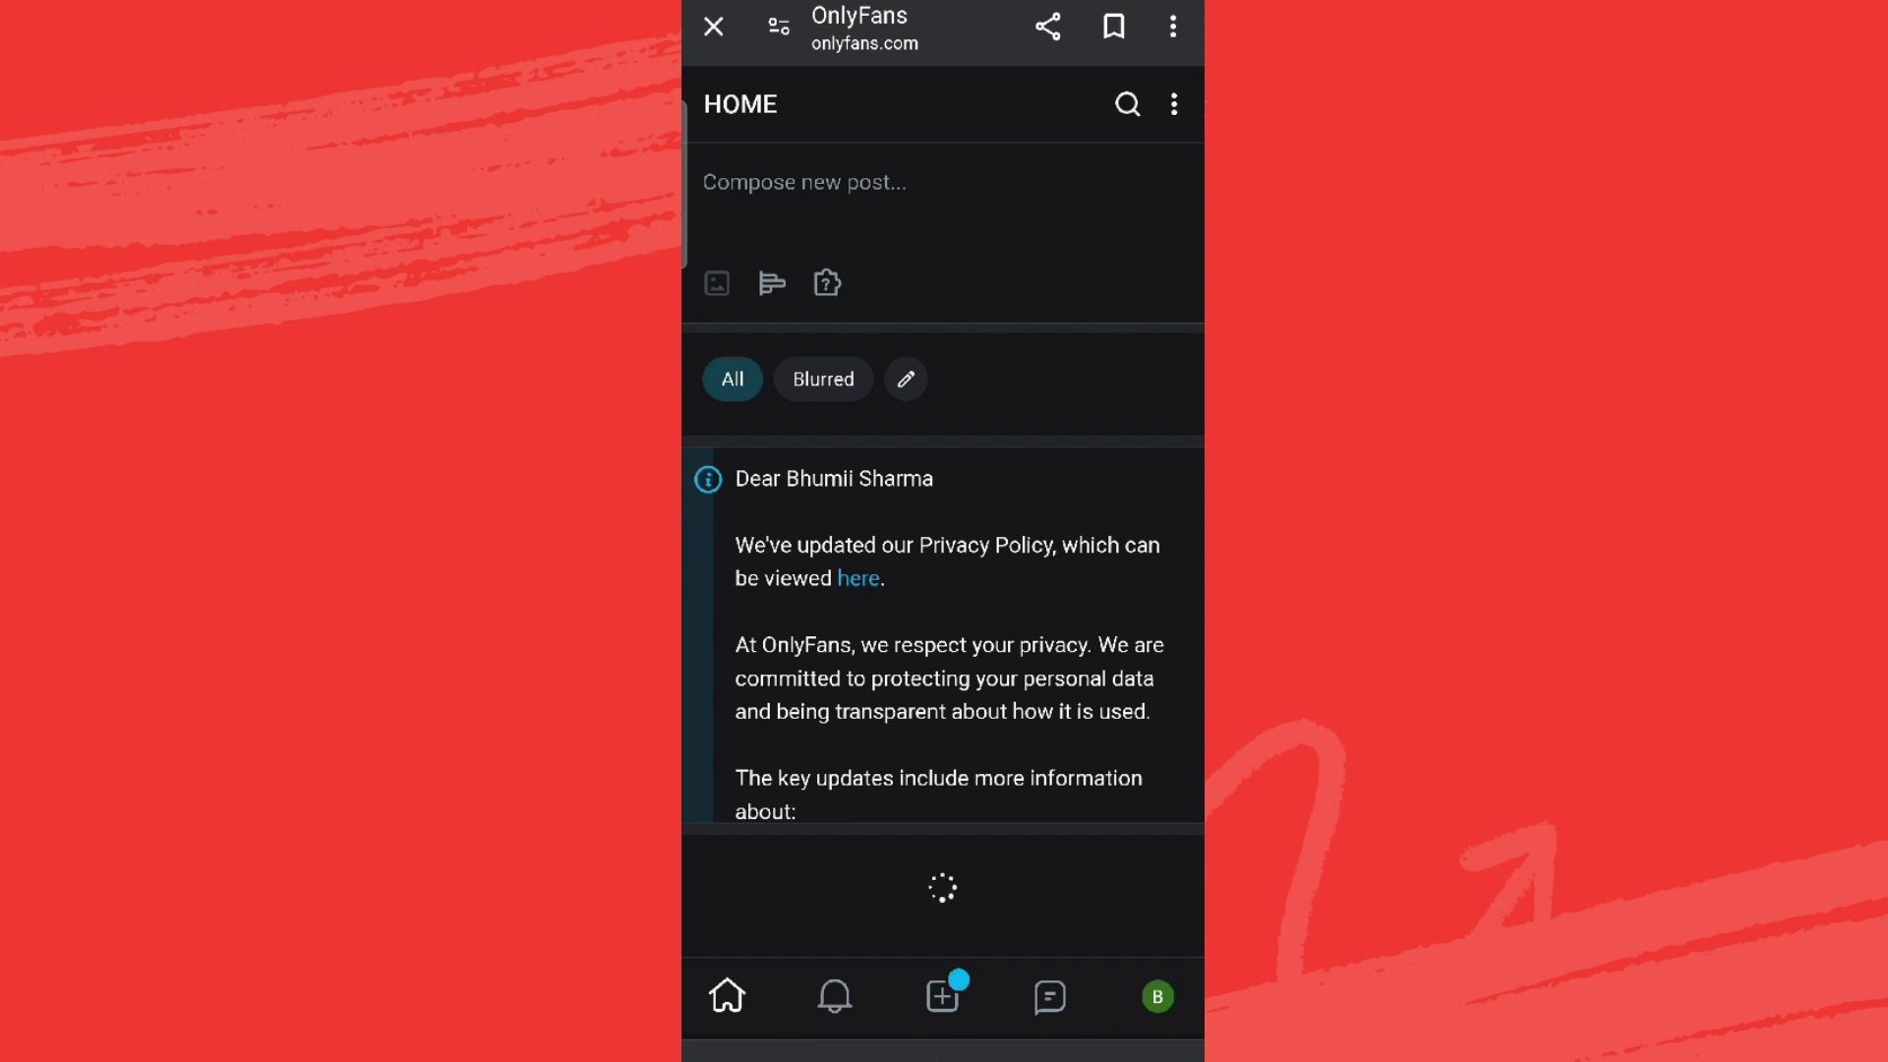
pyautogui.moveTo(1031, 607); pyautogui.dragTo(1126, 351)
# Step: Send the message "Hi" in the chat with the official OnlyFans account
pyautogui.click(919, 920)
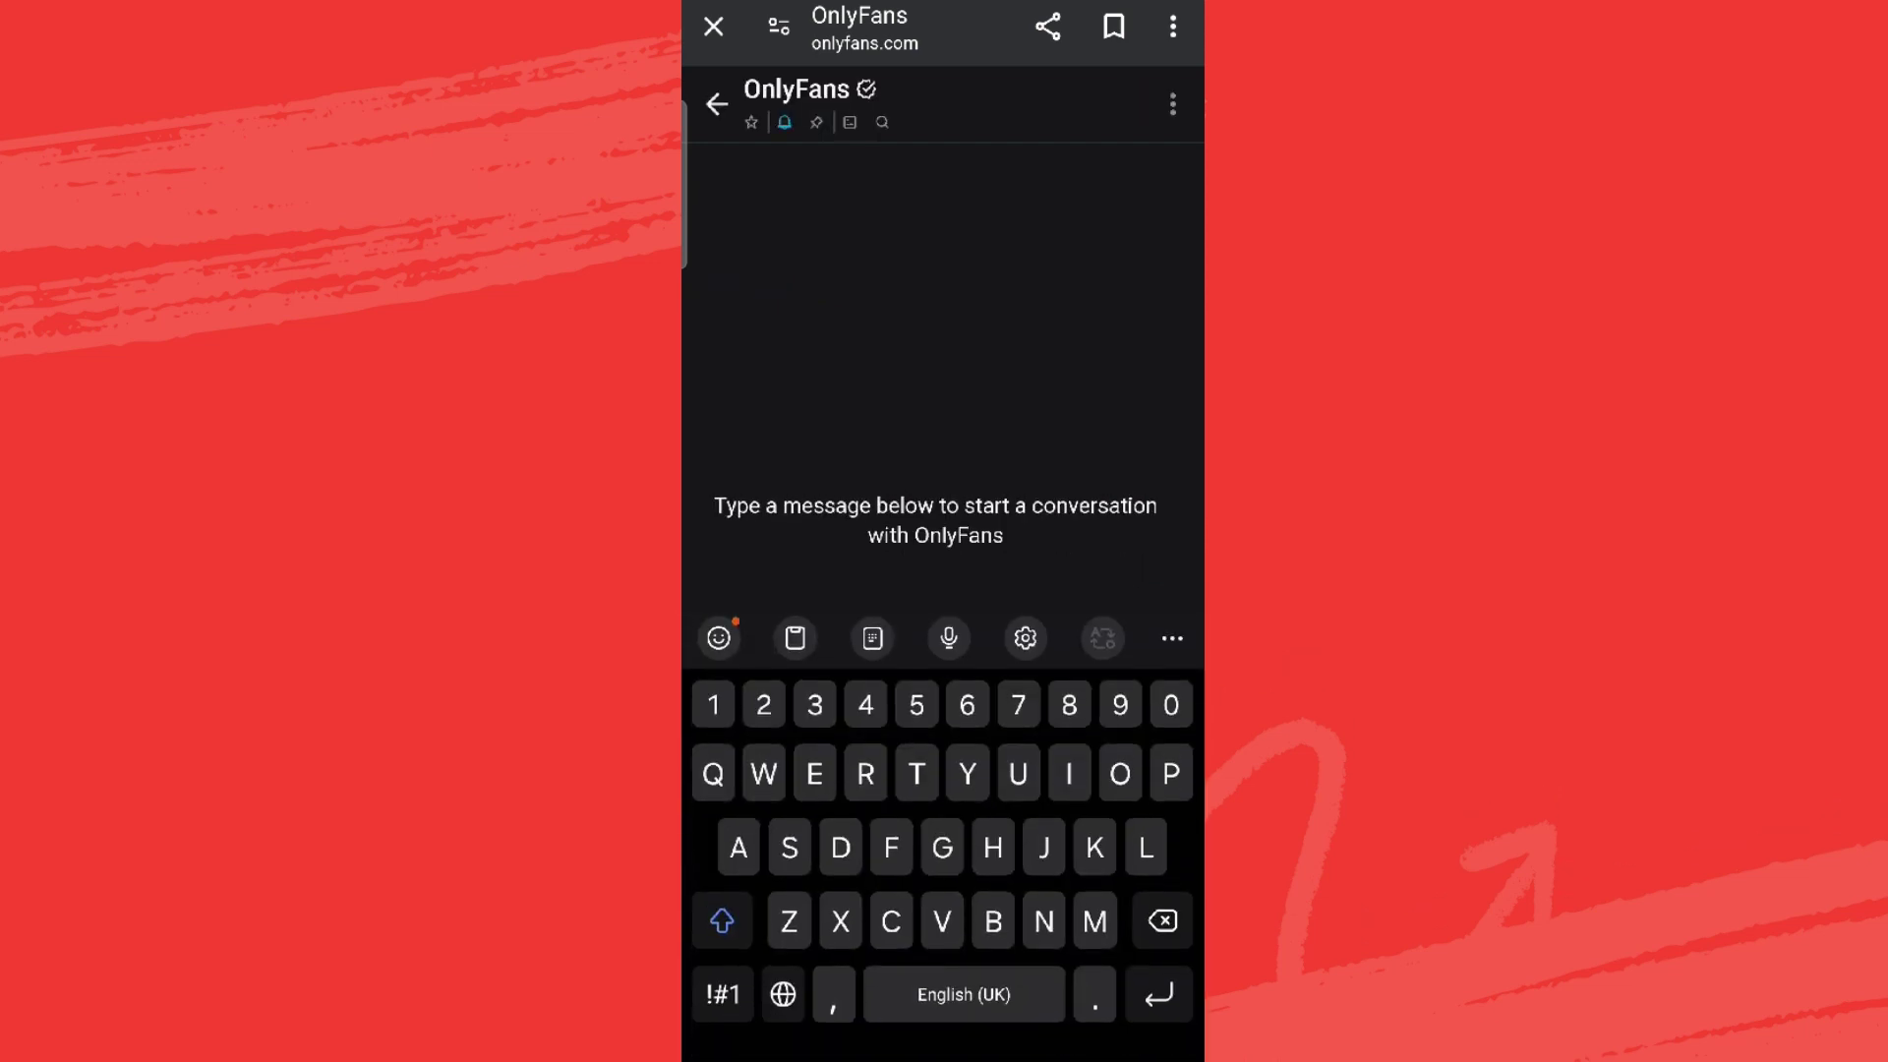
pyautogui.write('Hi')
pyautogui.press('Escape')
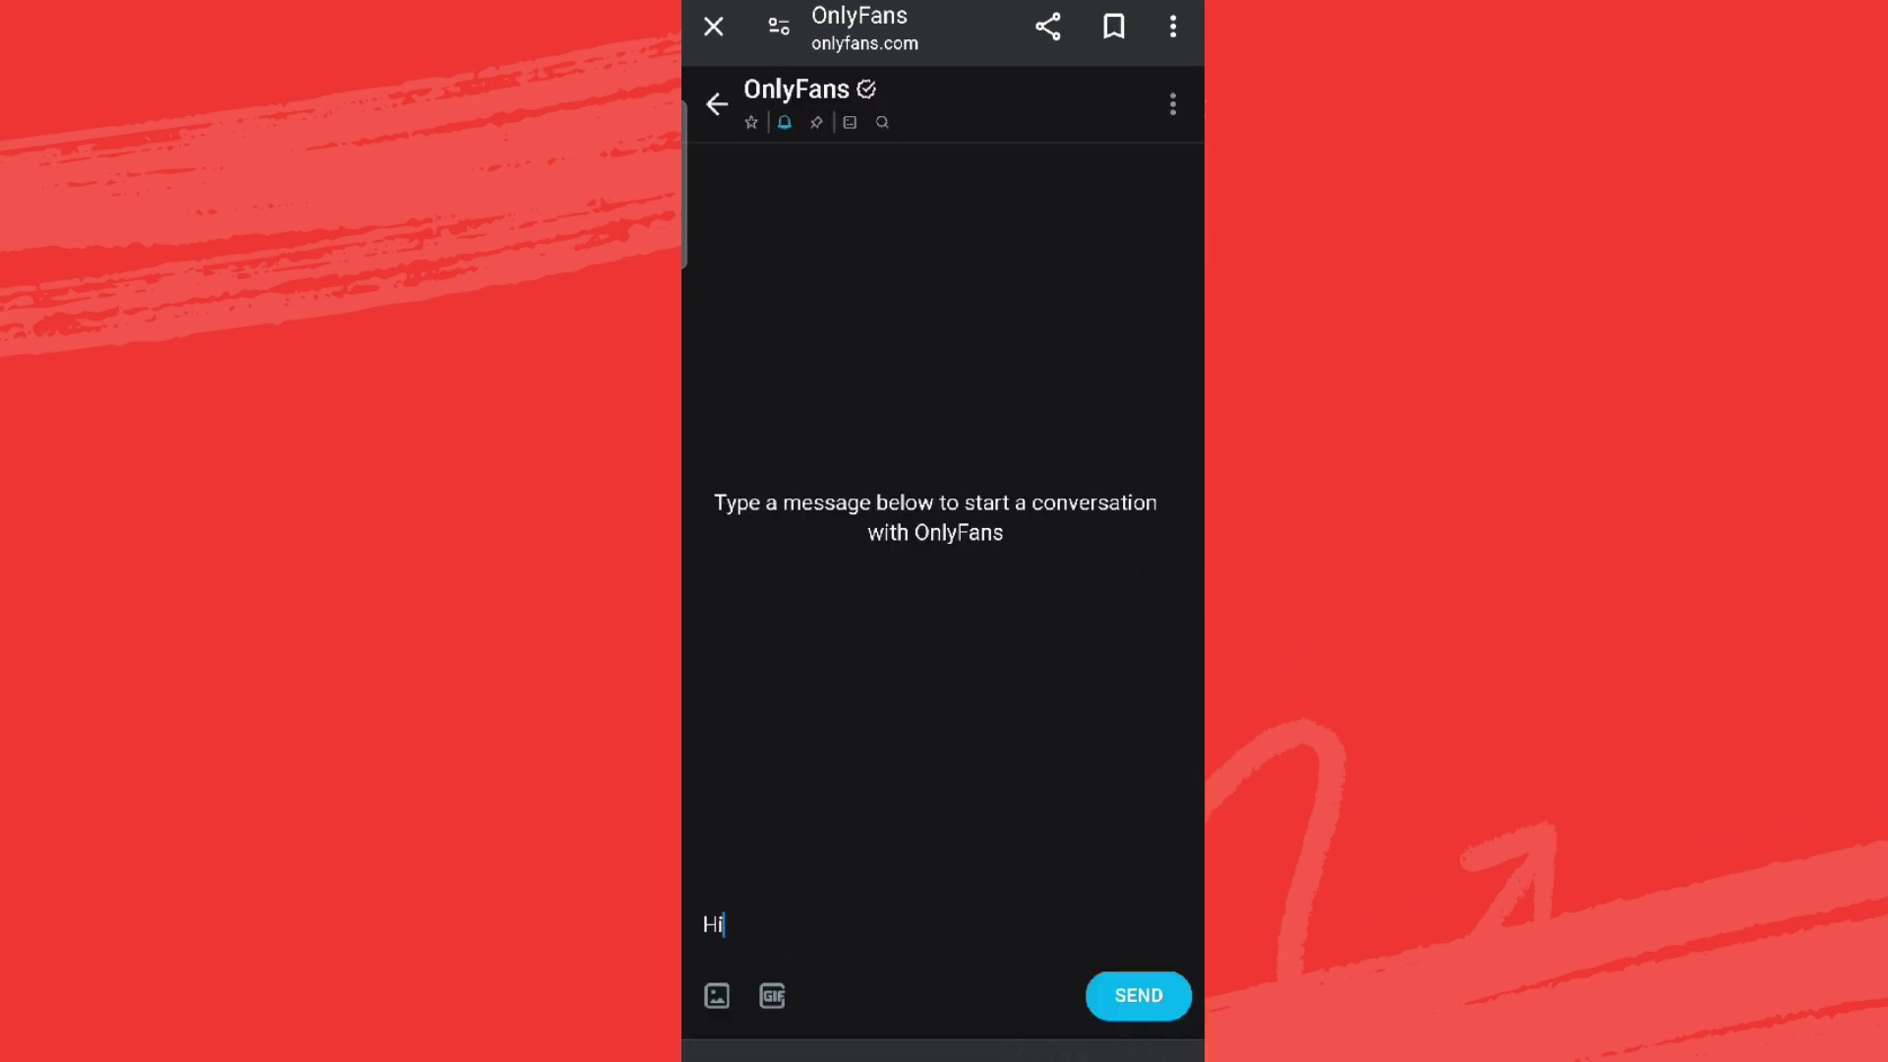
pyautogui.click(1136, 995)
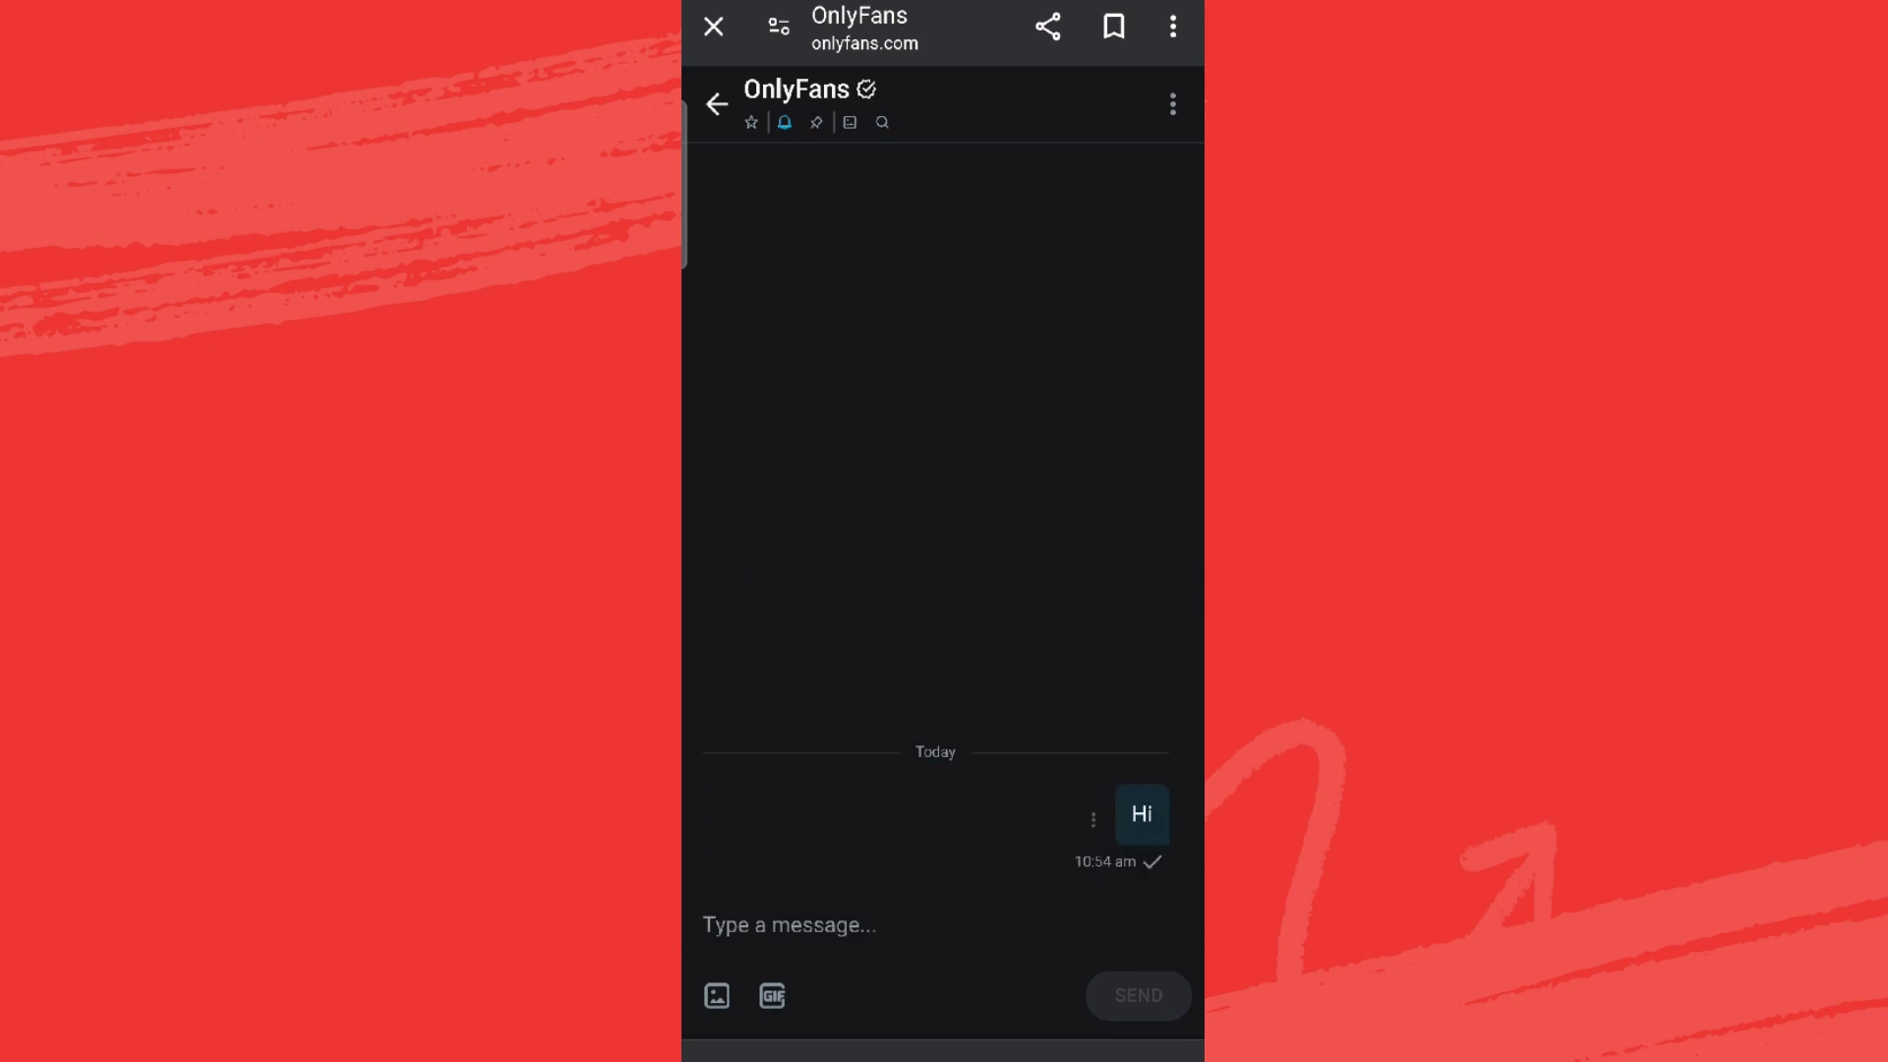
# Step: Unsend the "Hi" message from its options menu, confirming YES, UNSEND
pyautogui.click(1093, 820)
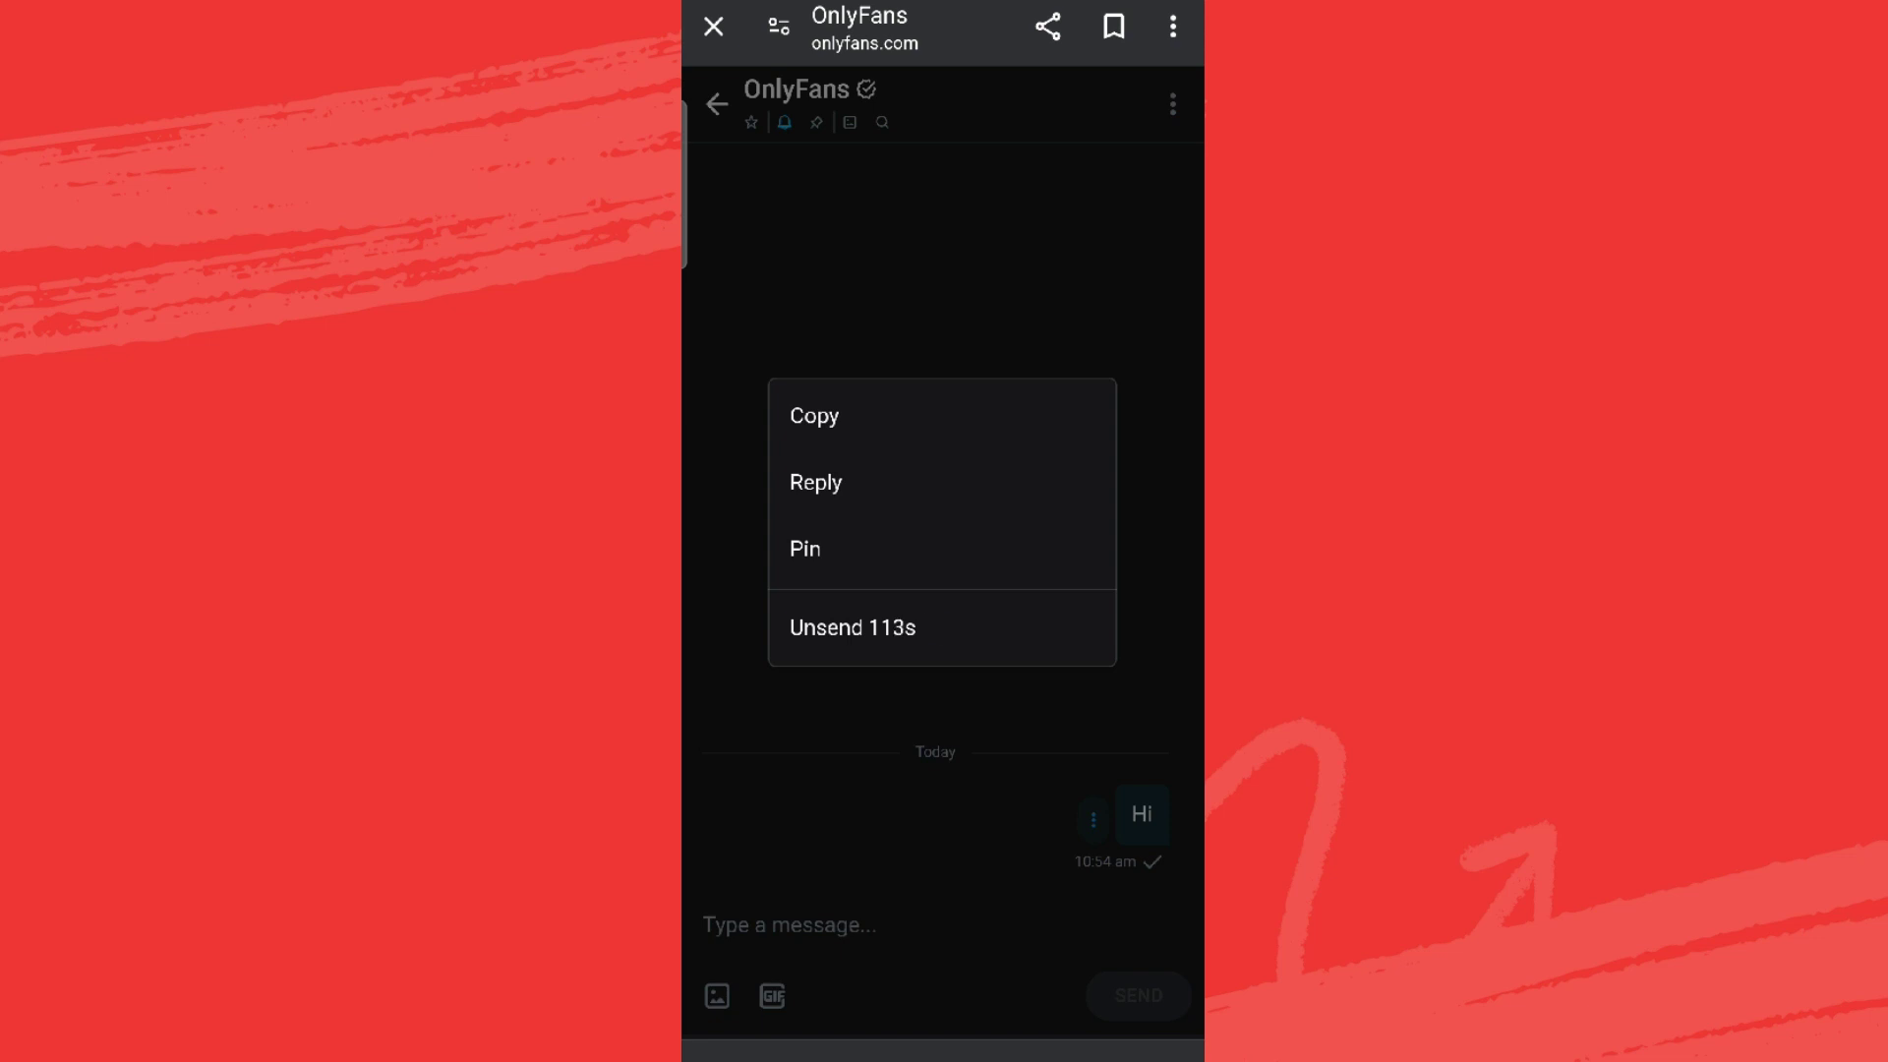
pyautogui.click(853, 627)
pyautogui.click(1098, 569)
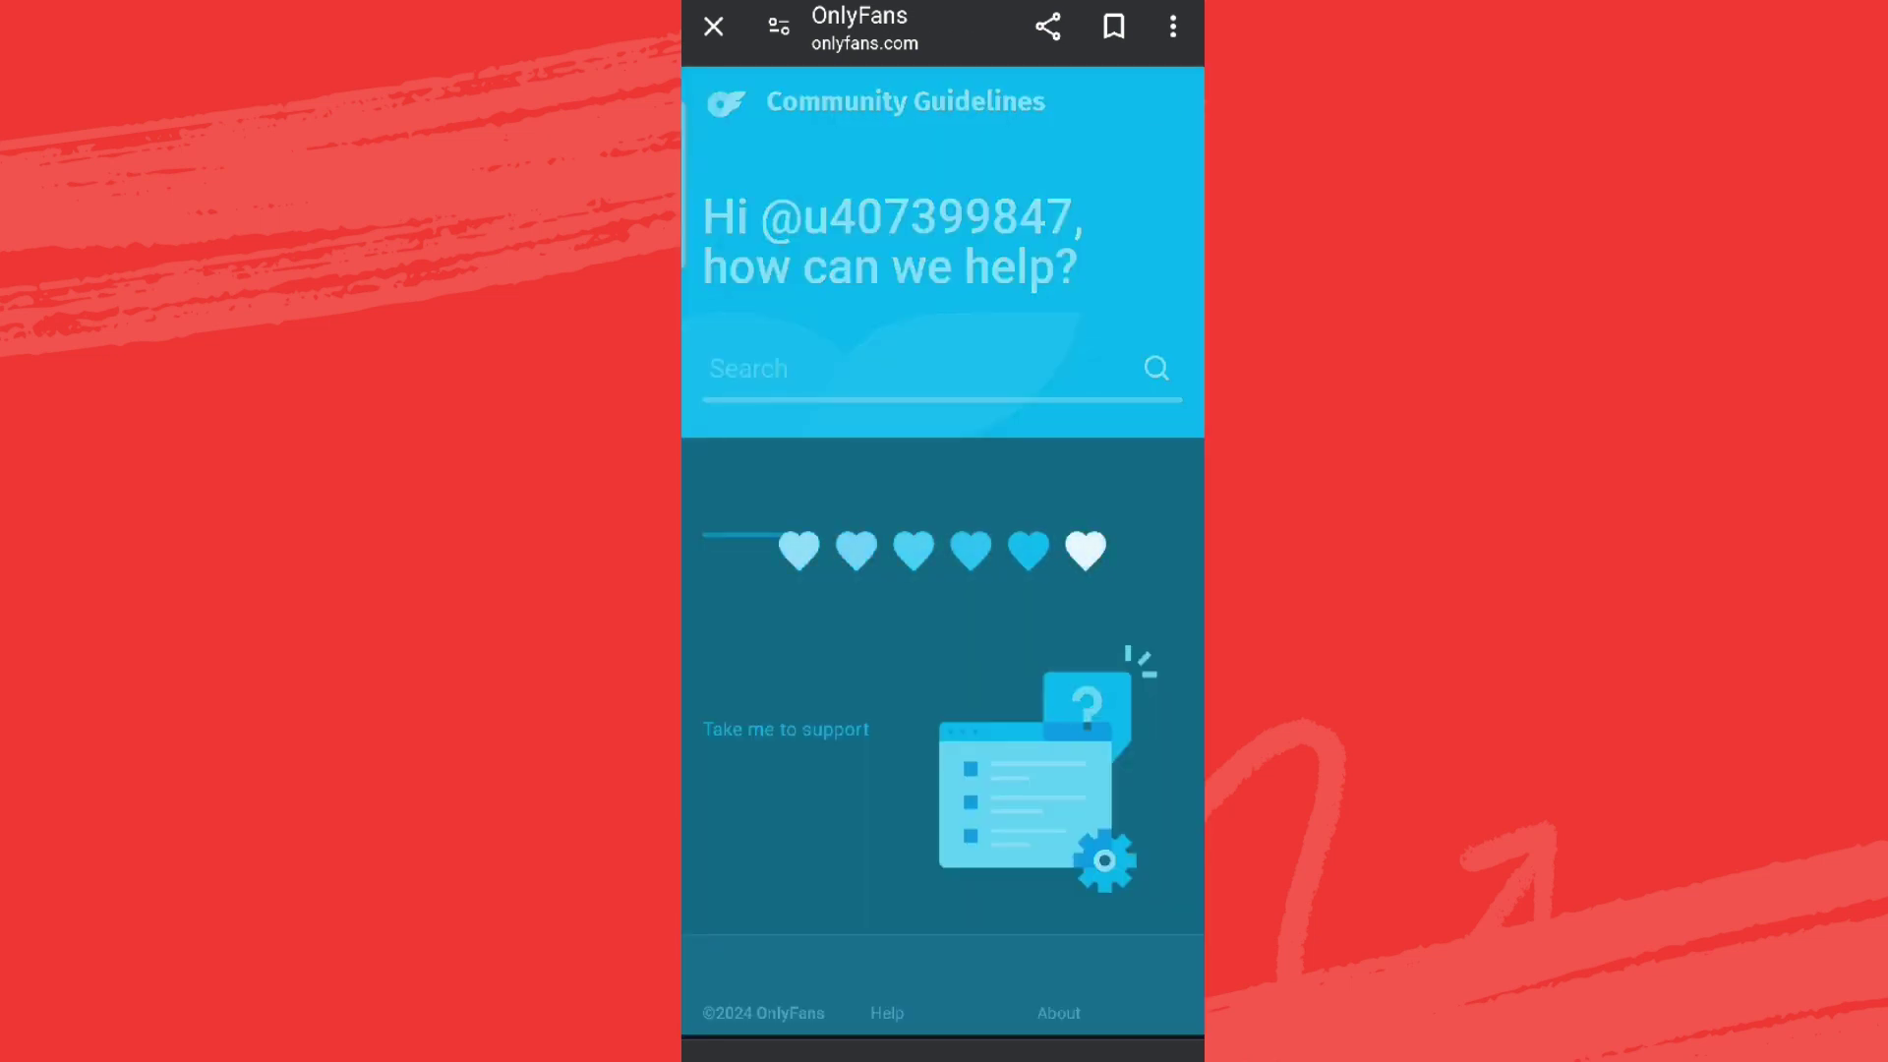
pyautogui.scroll(-5, 944, 590)
# Step: Expand Creator Questions and choose "Take me to support" to reach the tickets page
pyautogui.click(923, 592)
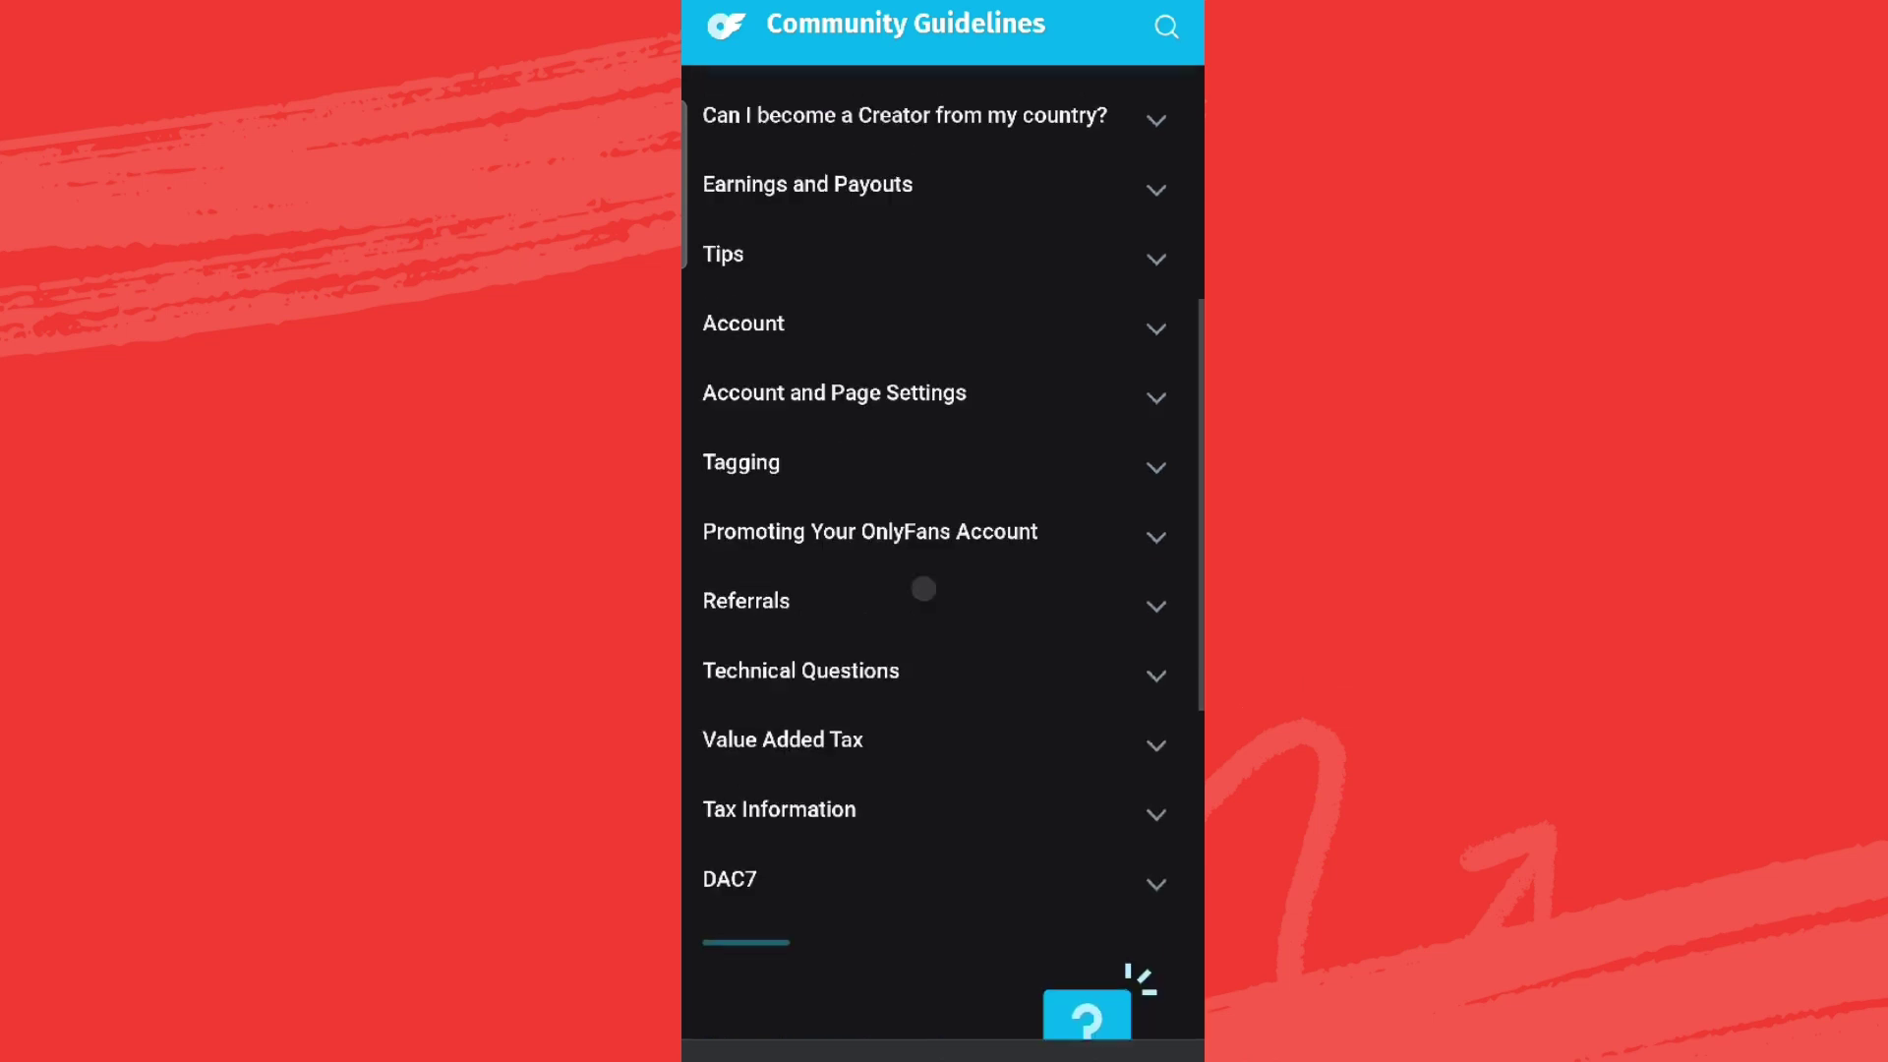
pyautogui.scroll(-3, 1142, 443)
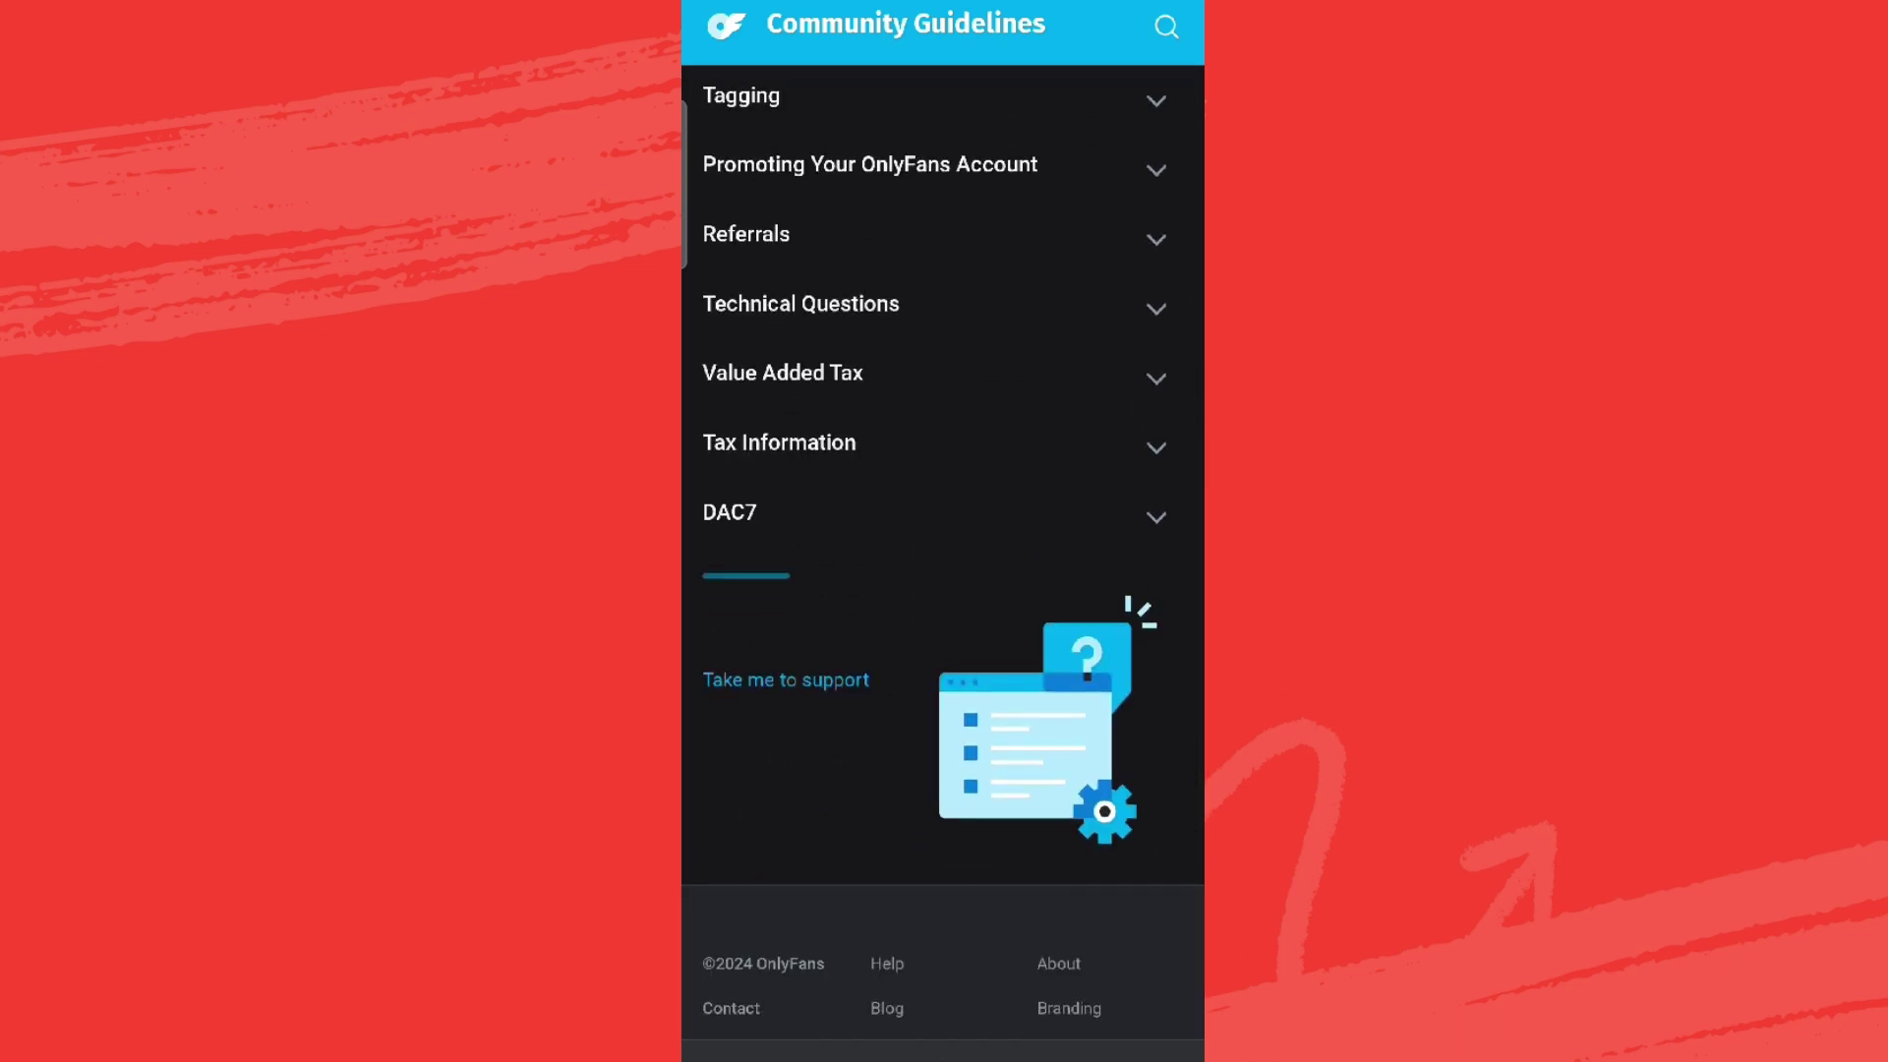
pyautogui.click(813, 690)
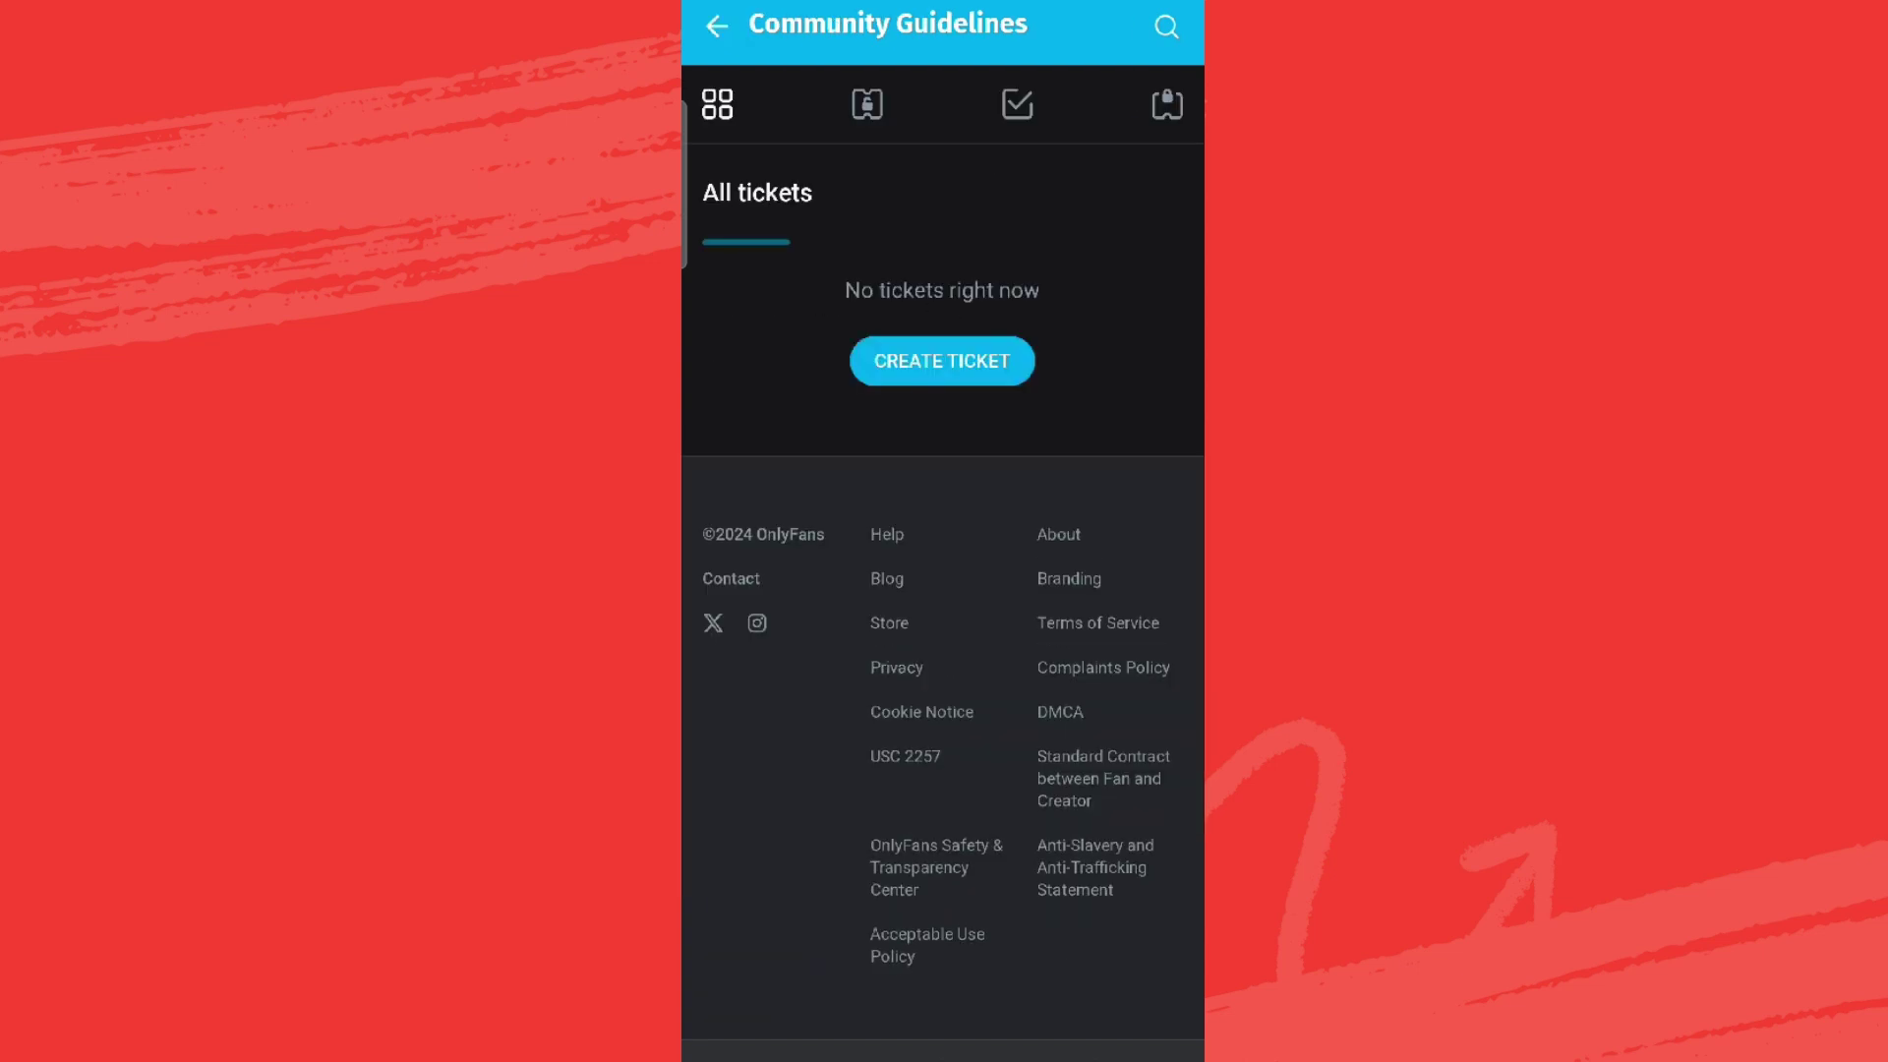
# Step: Start a new ticket from CREATE TICKET, leaving the details field empty
pyautogui.click(969, 364)
pyautogui.click(944, 544)
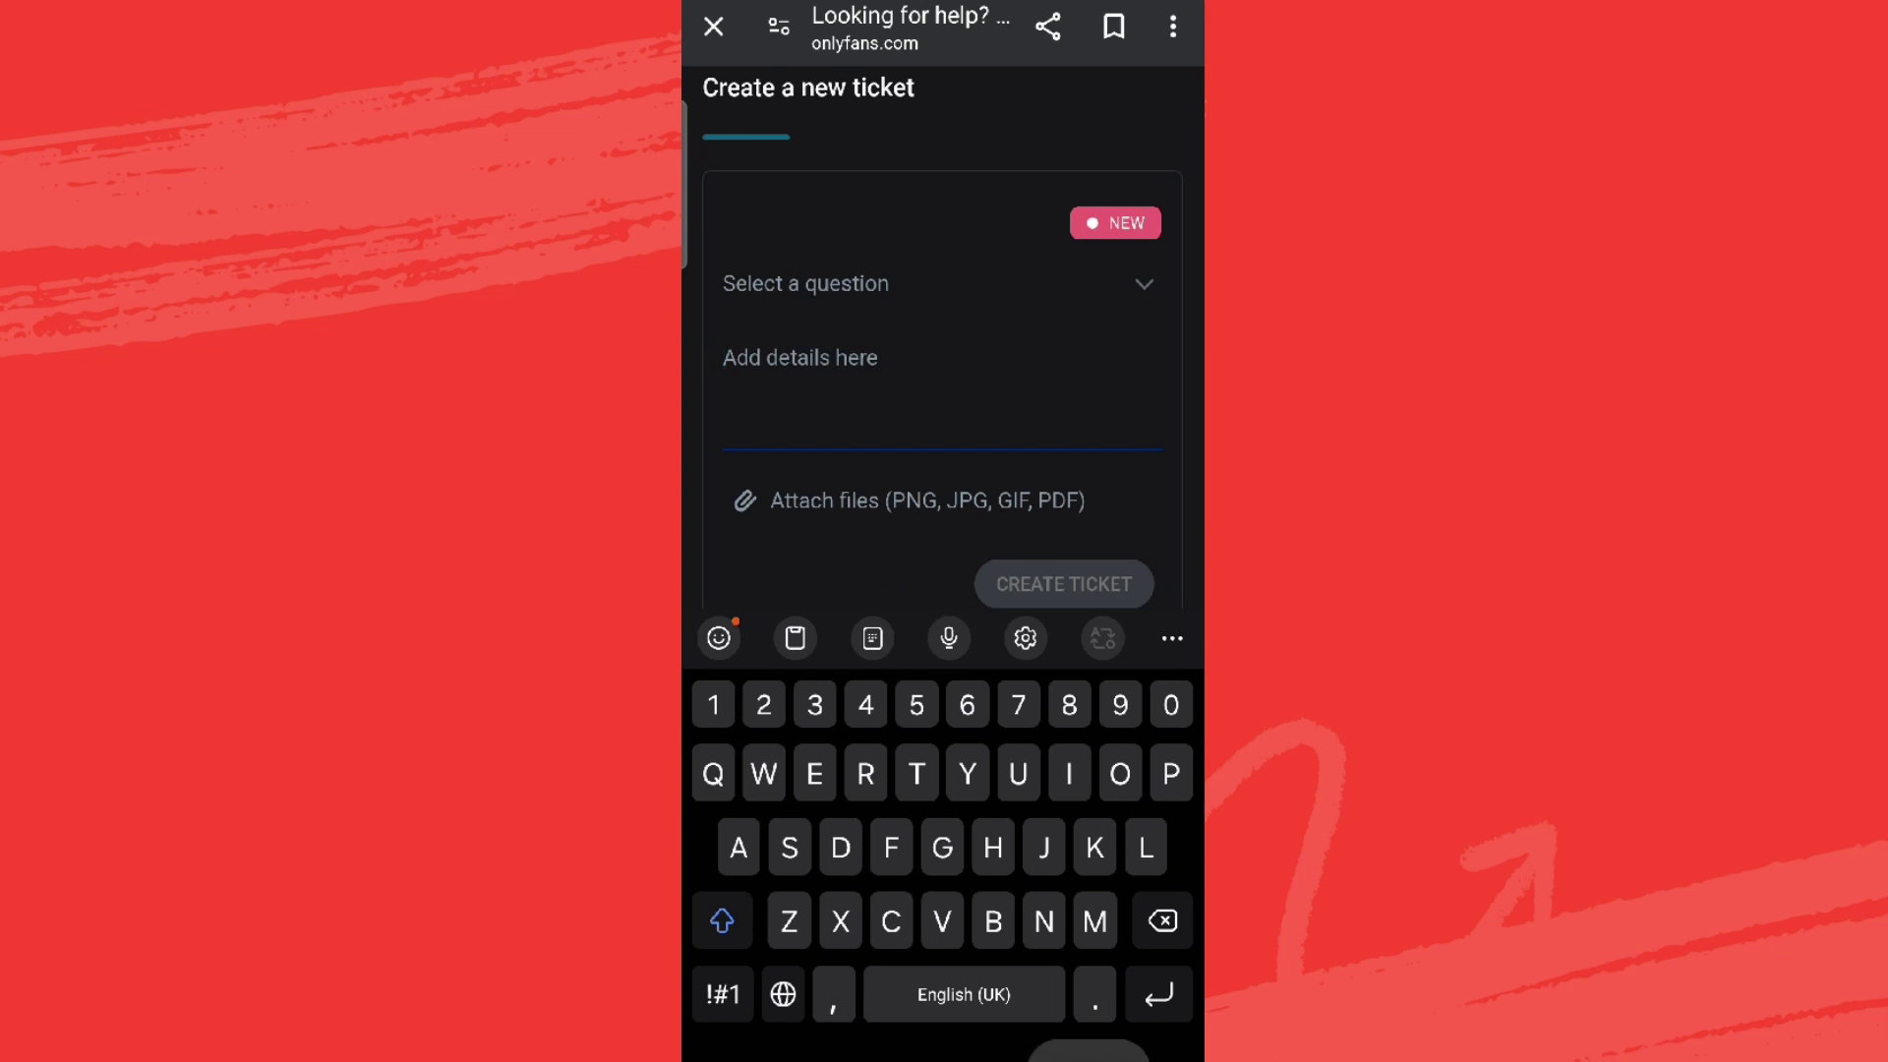
pyautogui.press('Escape')
pyautogui.moveTo(1130, 763); pyautogui.dragTo(1040, 687)
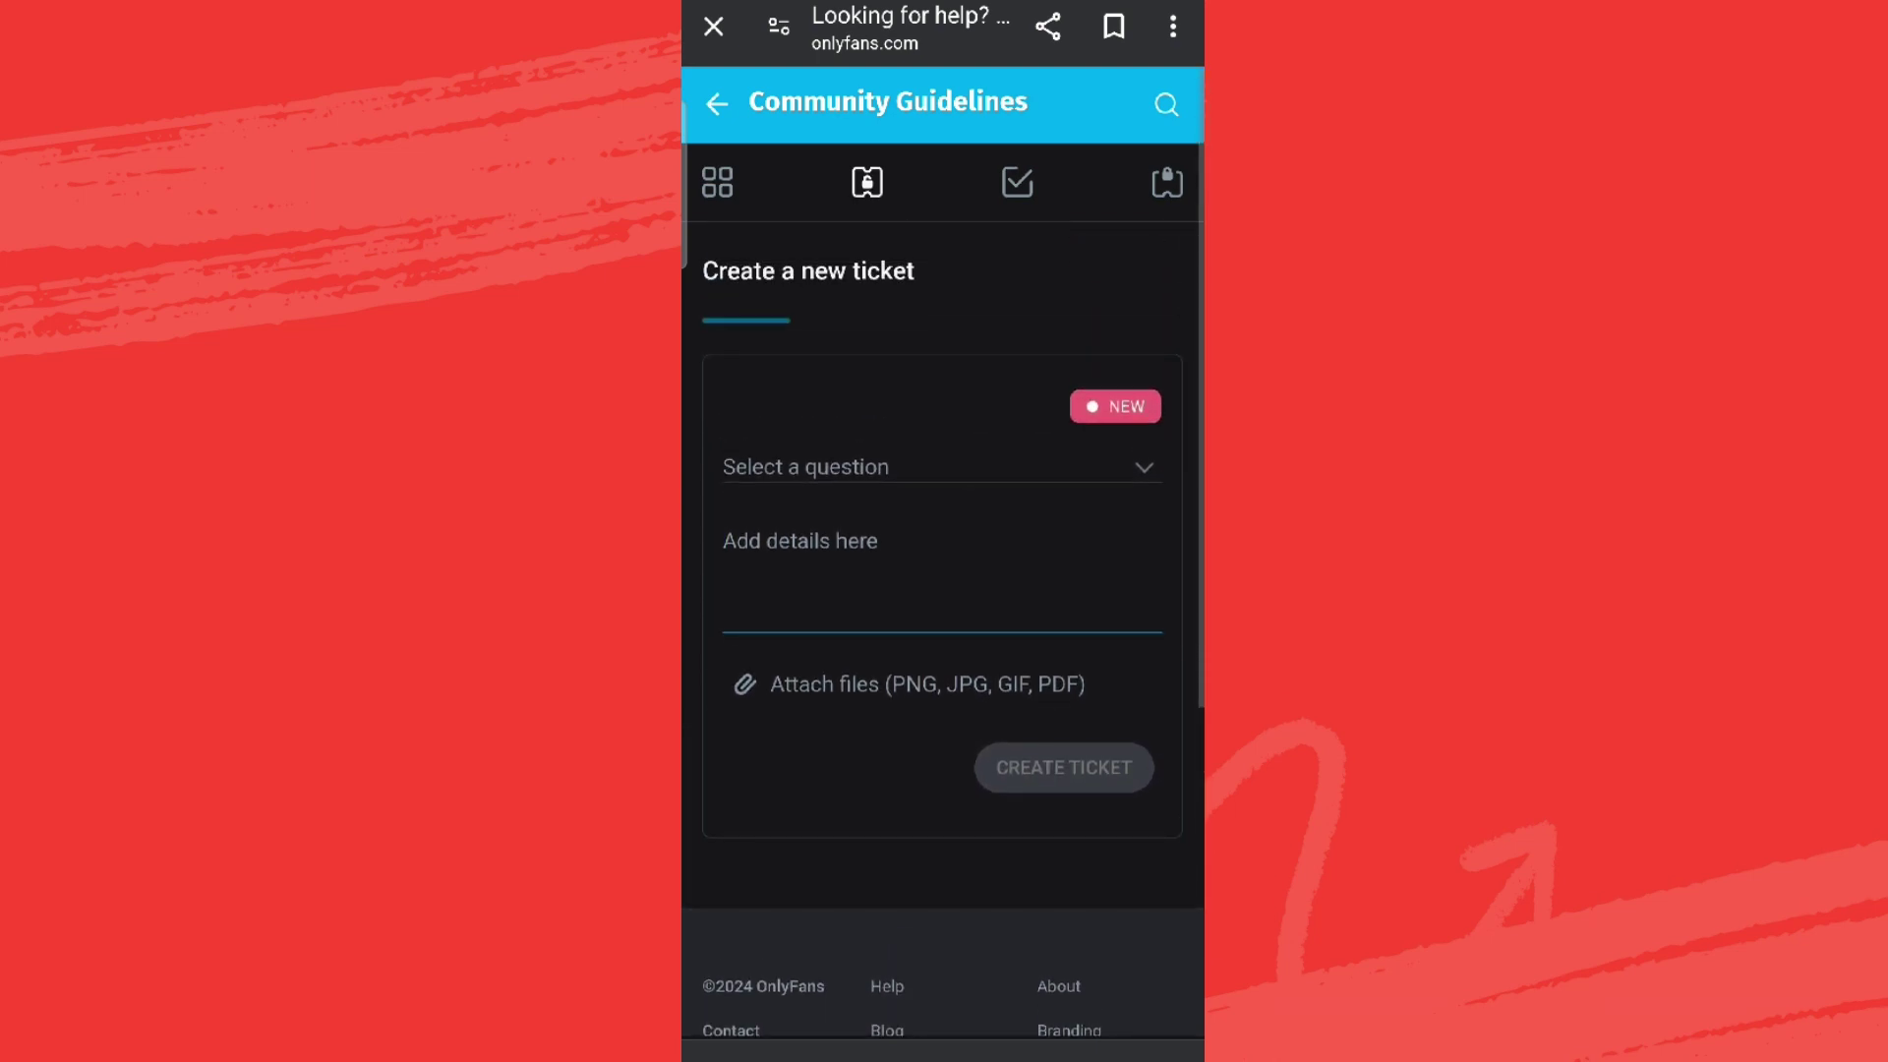
pyautogui.moveTo(944, 507); pyautogui.dragTo(945, 615)
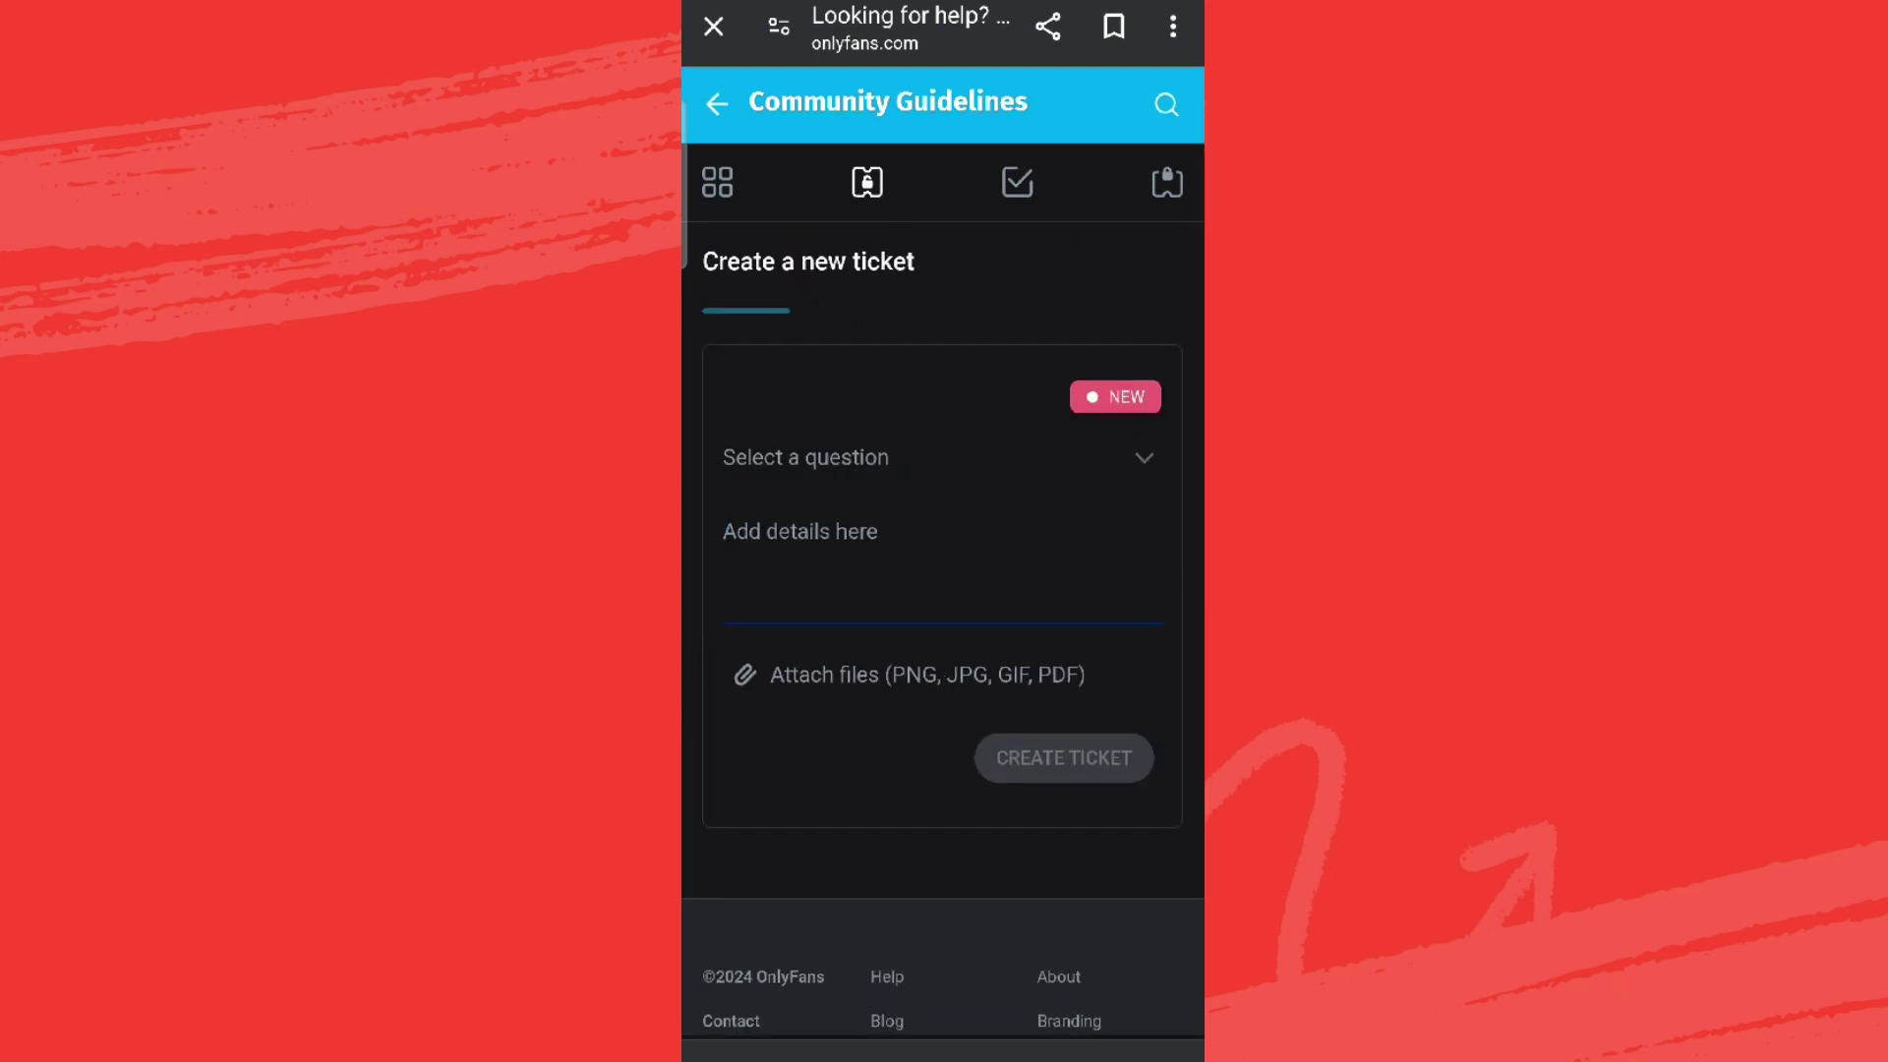